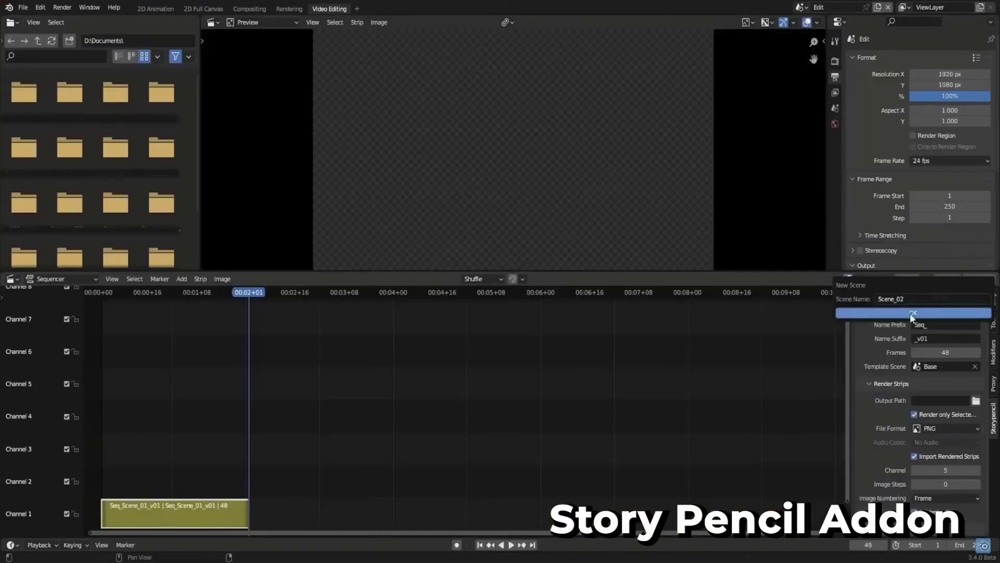
Add a second scene strip in Story Pencil, open that shot, and move its keyframes later.
left_click(893, 316)
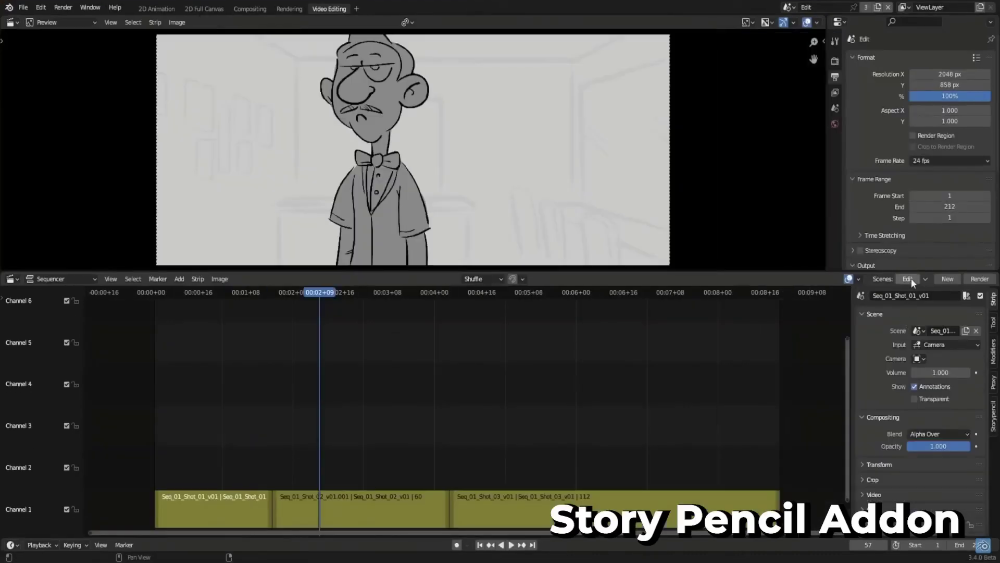
left_click(909, 279)
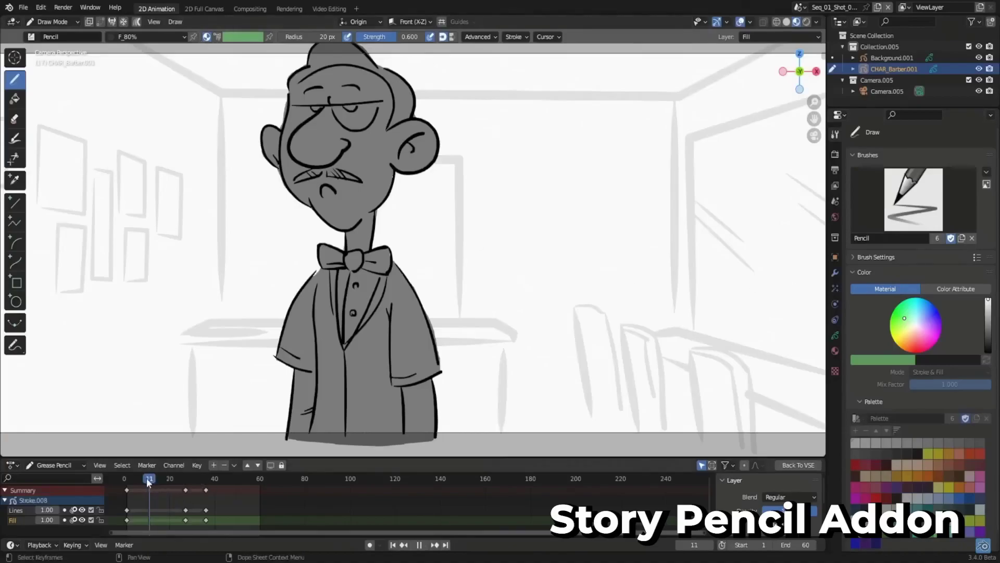
mouse_move(148, 482)
left_mouse_down()
mouse_move(194, 482)
mouse_move(154, 499)
left_mouse_up()
key("g")
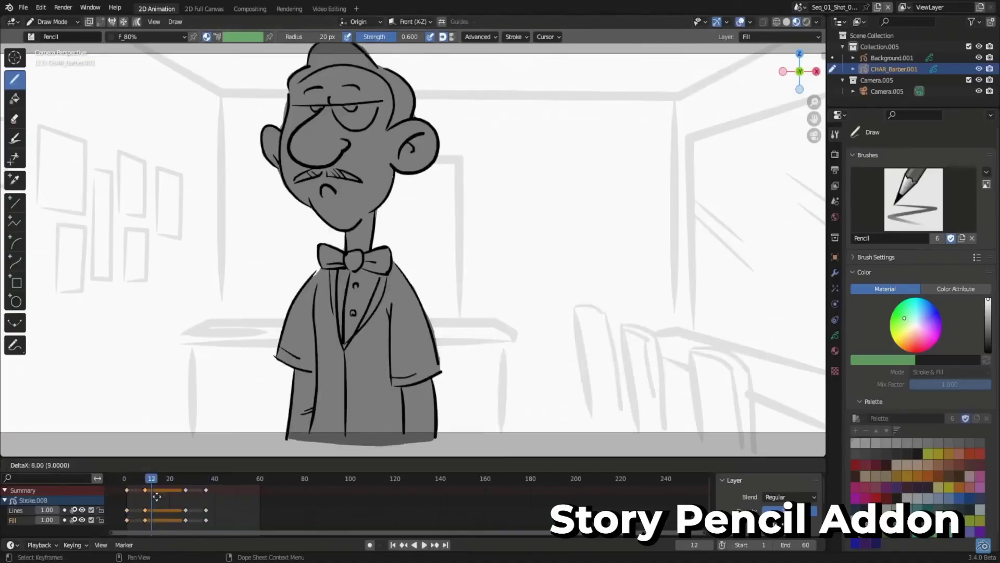
left_click(156, 497)
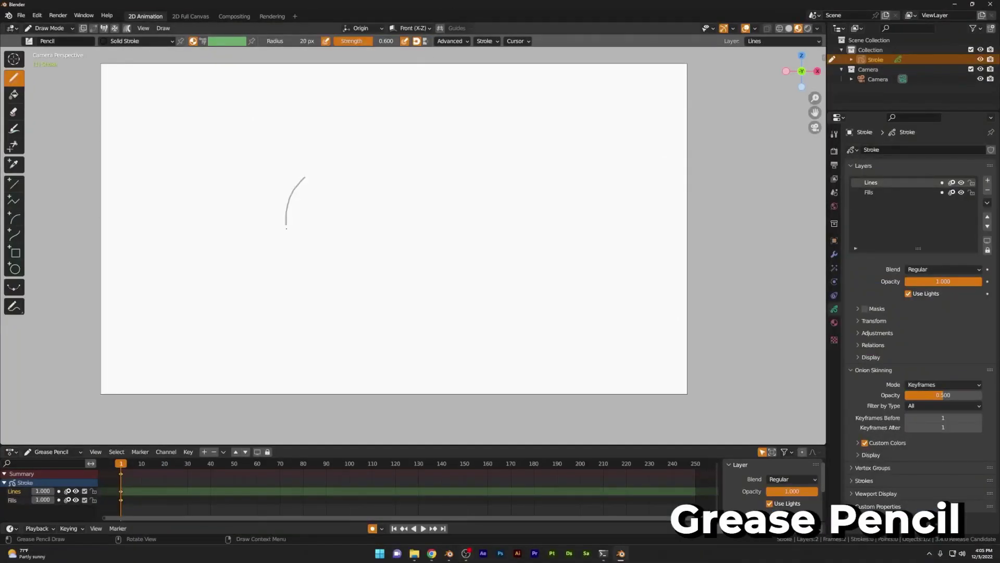
Fill the drawn circle with grey using the Fill tool.
scroll(241, 168, "up", 5)
middle_click_drag(241, 167, 326, 217, "shift")
left_click(14, 94)
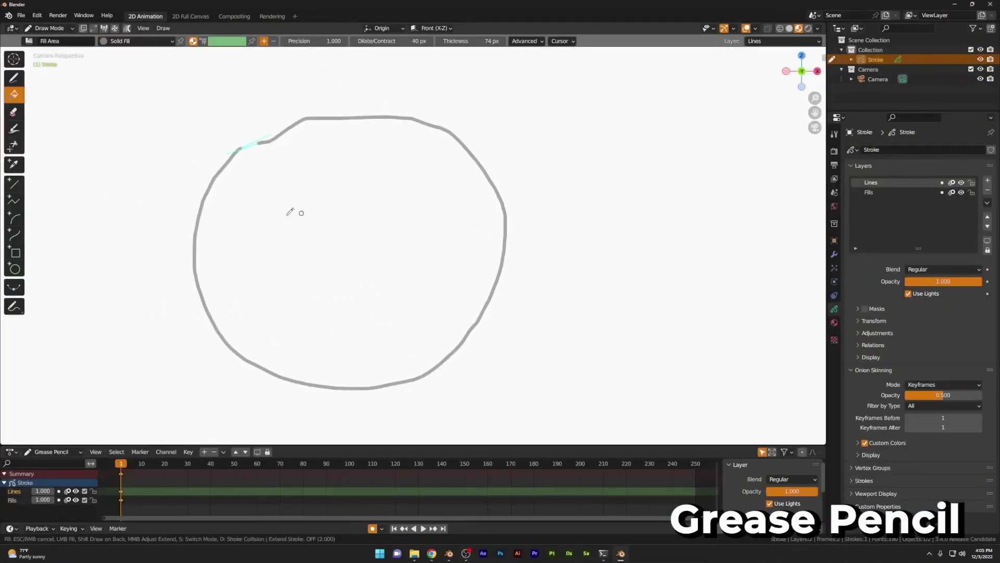
left_click(297, 209)
left_click(526, 41)
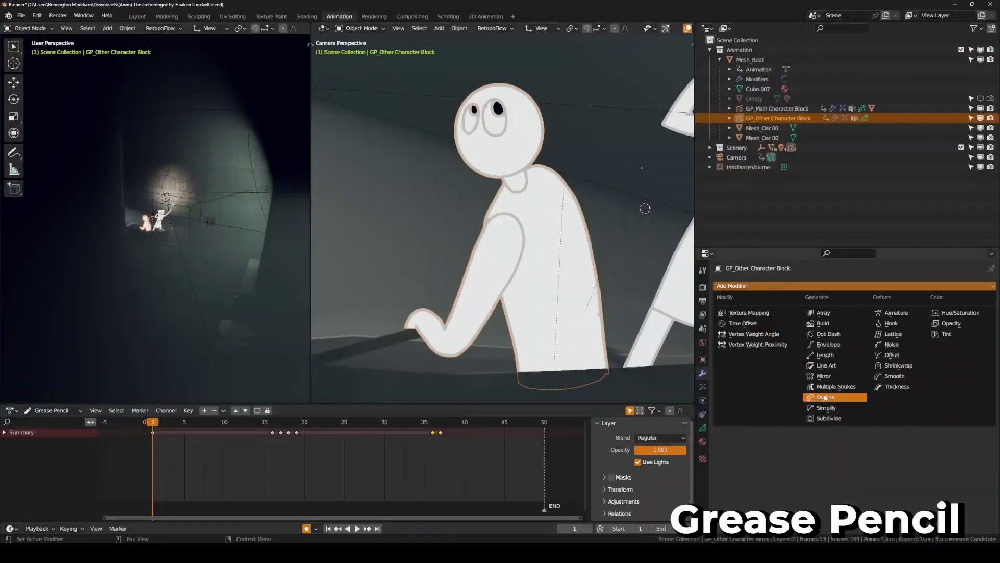
Add an Outline modifier to the character with thickness 3.
left_click(813, 397)
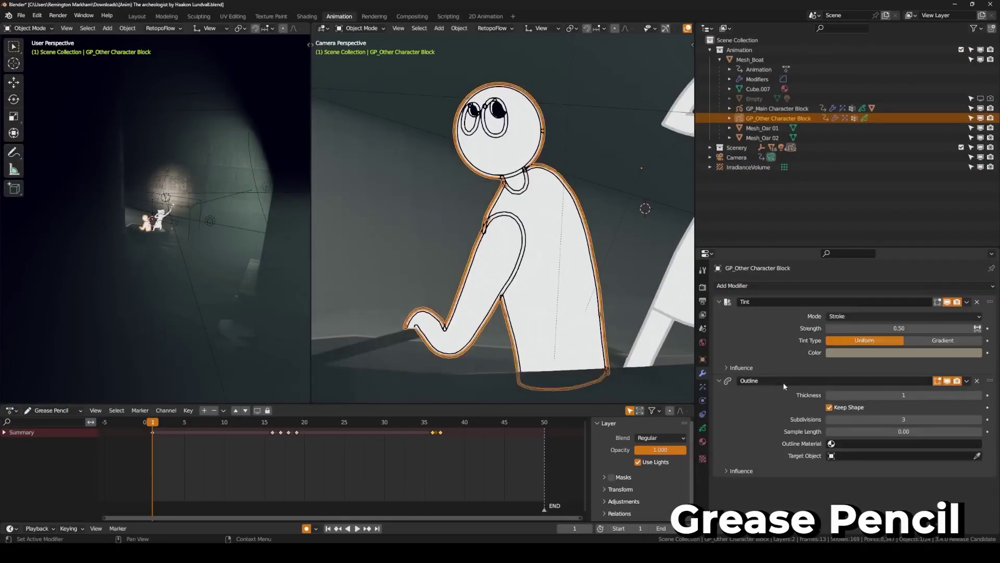
left_click(953, 395)
type("3")
key("Return")
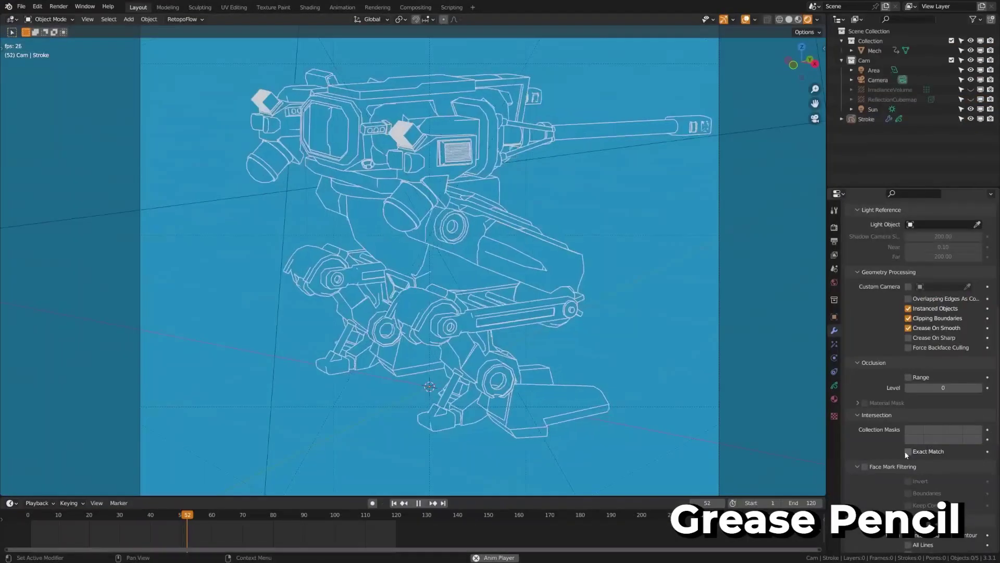
Set the TimeOffset modifier's Mode to Chain.
scroll(905, 429, "up", 5)
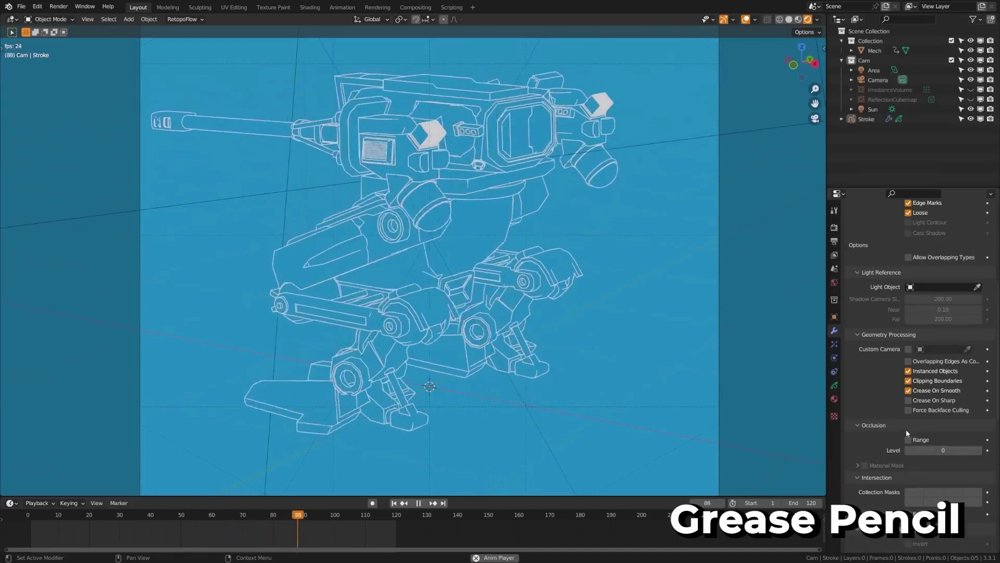
scroll(906, 433, "up", 7)
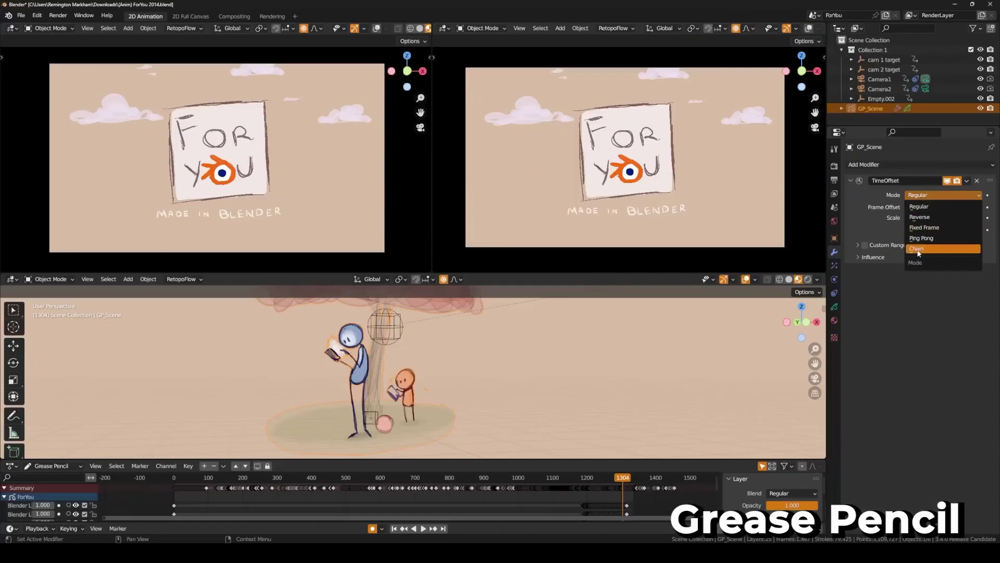
left_click(919, 251)
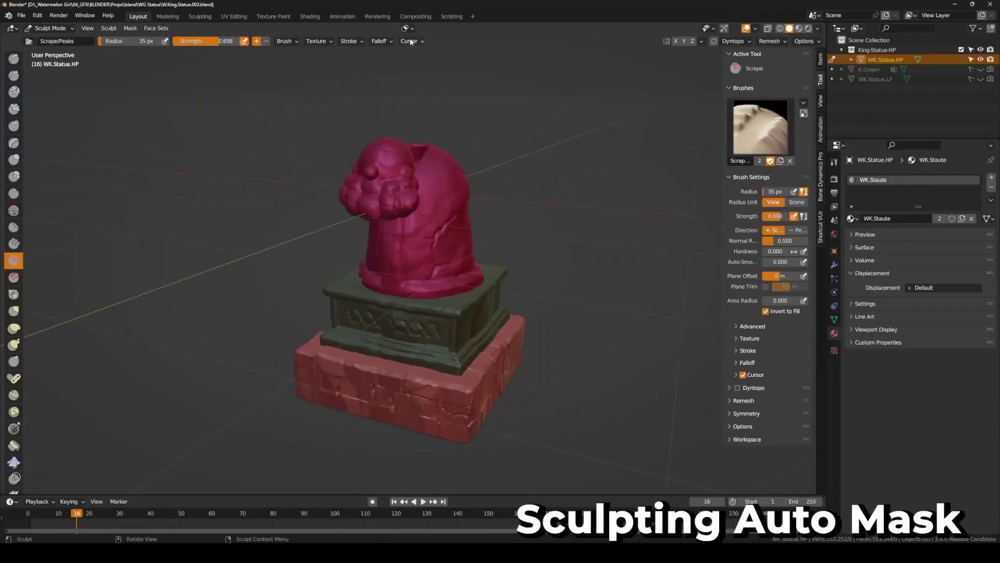
Enable Cavity auto-masking with factor 0.760 and blur 2, then create the mask.
left_click(410, 30)
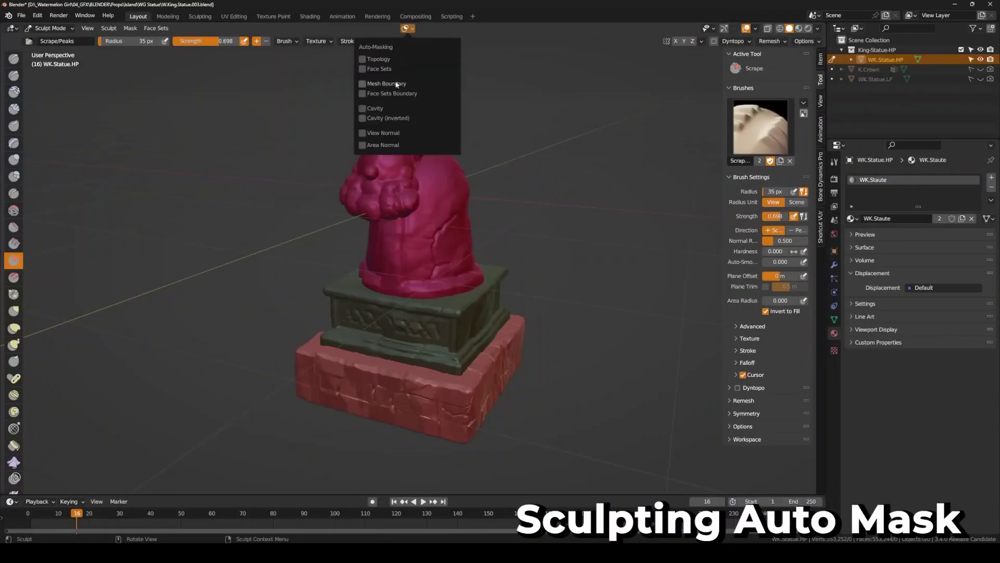
left_click(362, 108)
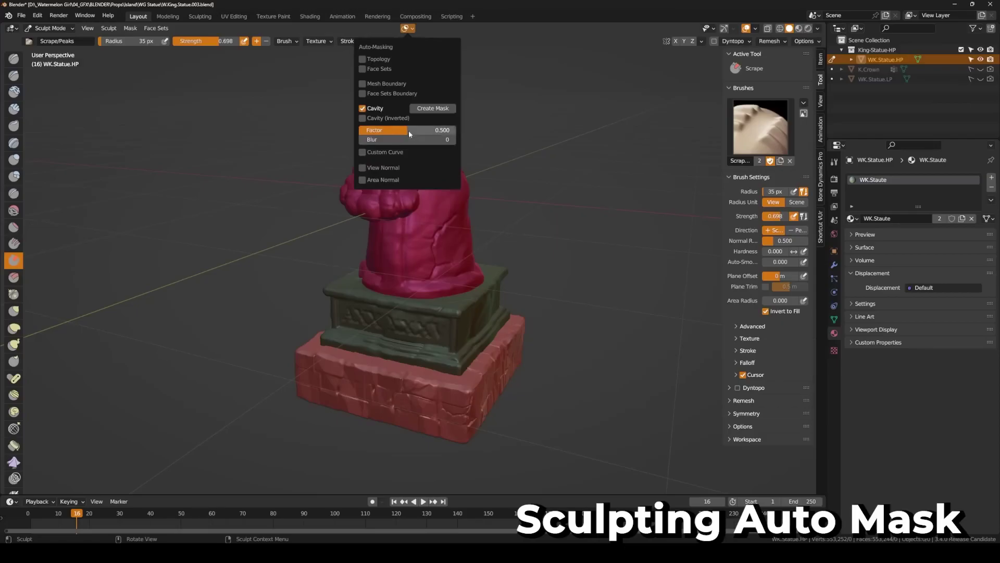
left_click_drag(430, 130, 432, 130)
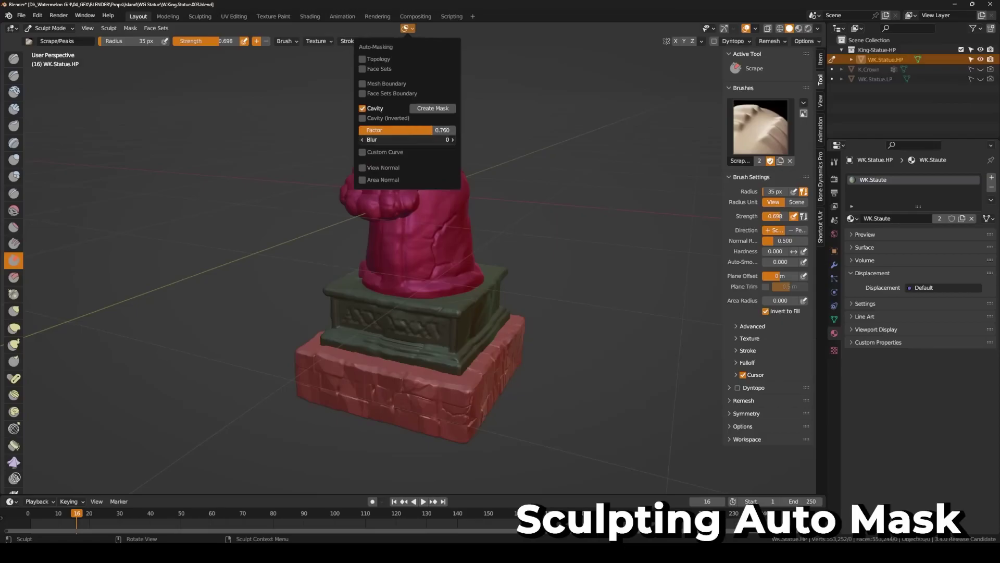
key("Return")
left_click(433, 108)
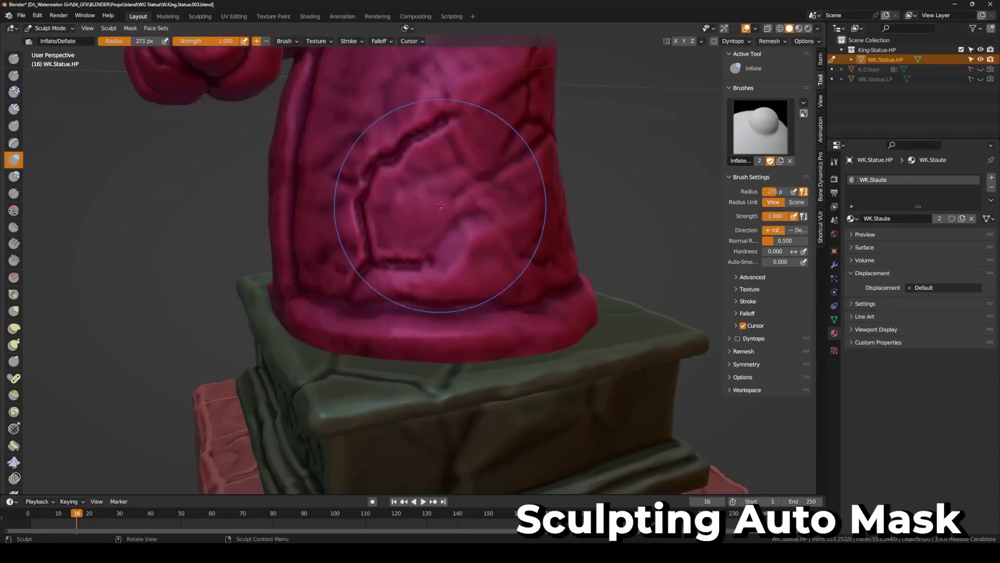
Inflate the statue's body and upper part with the Inflate brush.
left_click_drag(440, 206, 417, 177)
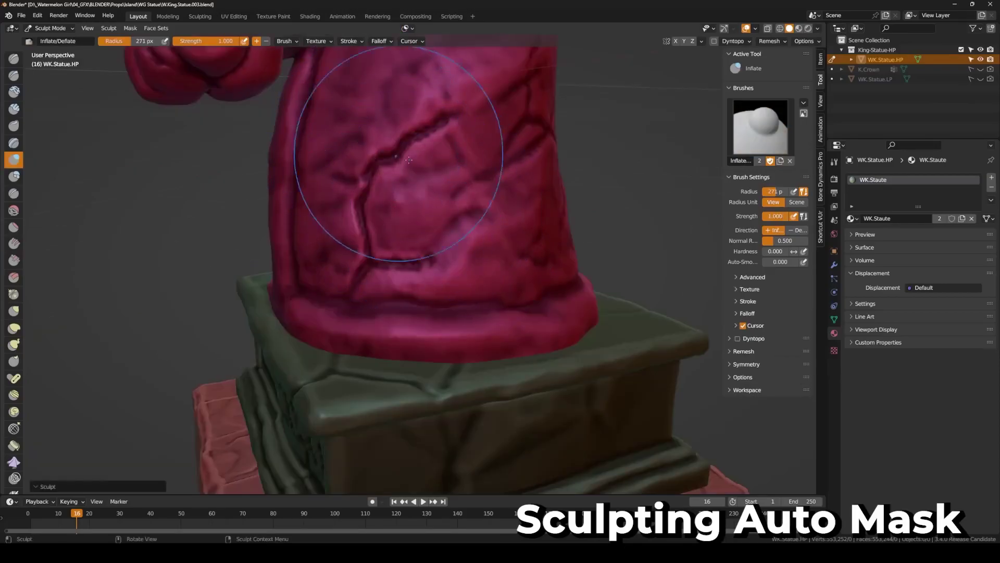
mouse_move(402, 156)
middle_mouse_down()
mouse_move(436, 201)
mouse_move(405, 206)
middle_mouse_up()
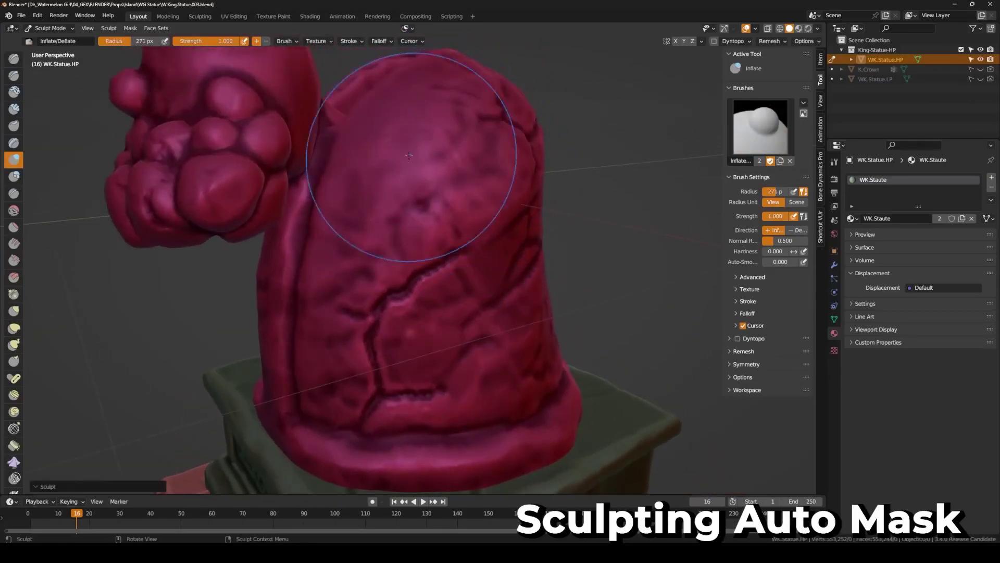
mouse_move(402, 167)
middle_mouse_down()
mouse_move(417, 219)
mouse_move(446, 173)
mouse_move(442, 99)
middle_mouse_up()
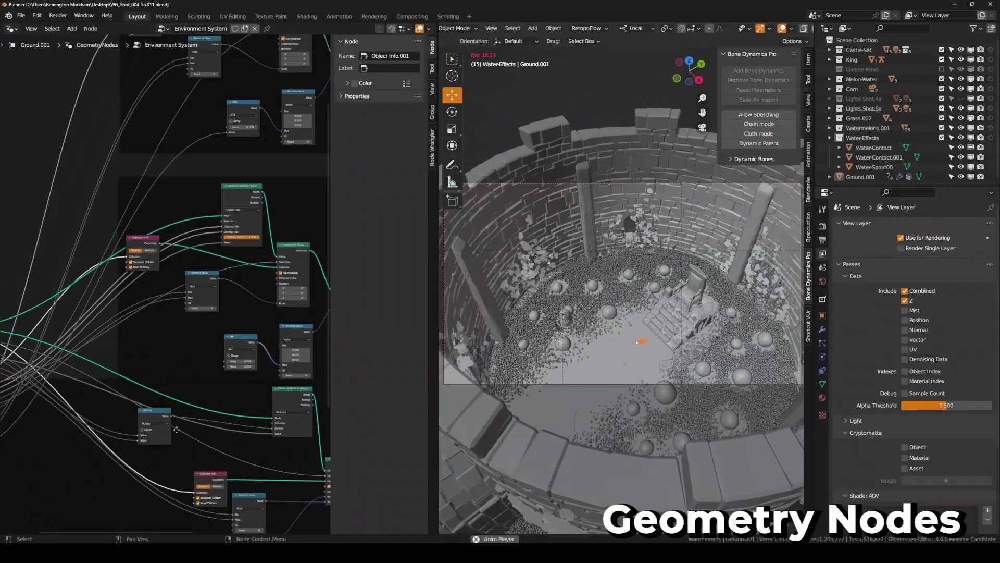
Add a Viewer node to the geometry node tree and place it below Group Output.
middle_click_drag(177, 429, 67, 244)
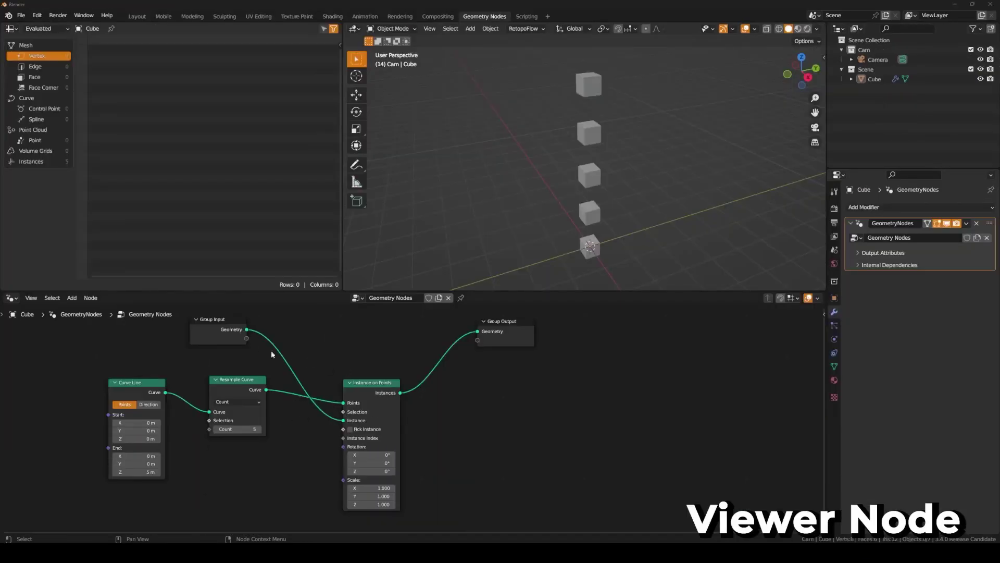
left_click(226, 337, "ctrl+shift")
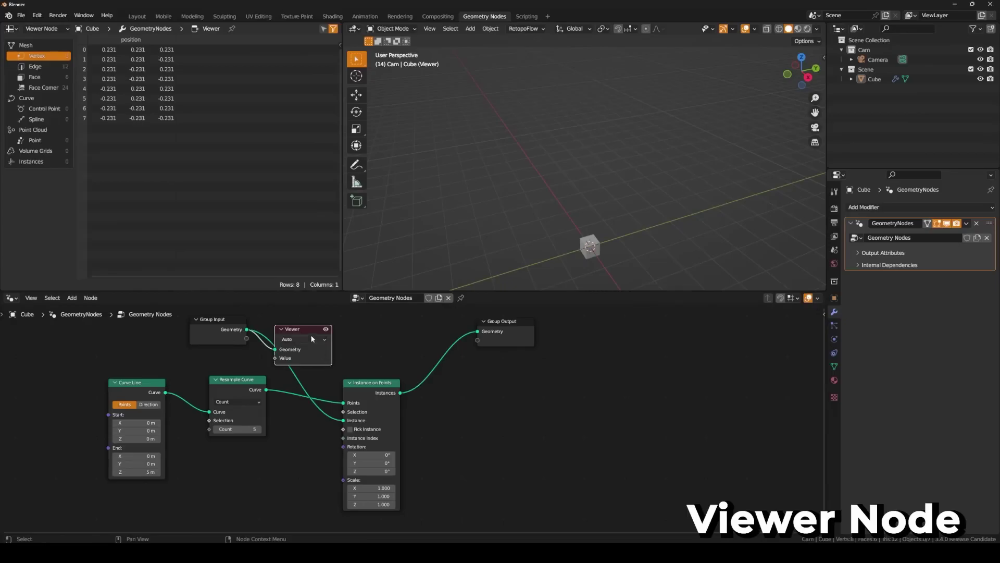
left_click_drag(312, 339, 508, 369)
Switch the Viewer between the original cube and Instance on Points' five cubes.
left_click(364, 390, "ctrl+shift")
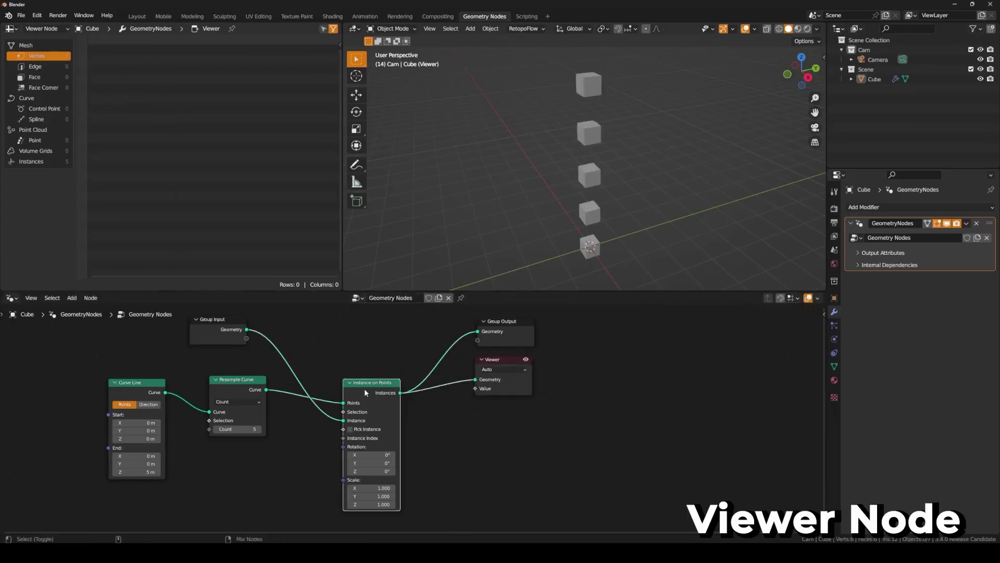
left_click(214, 334, "ctrl+shift")
left_click(373, 392, "ctrl+shift")
left_click(205, 333, "ctrl+shift")
left_click(368, 395, "ctrl+shift")
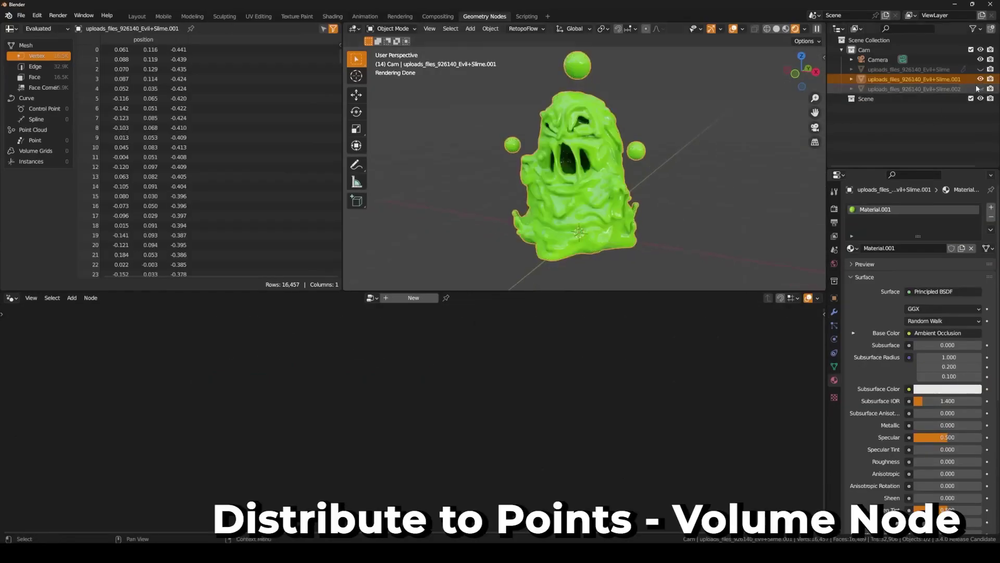
Hide Slime.002 and show the first Slime object's point cloud in the Outliner.
left_click(981, 89)
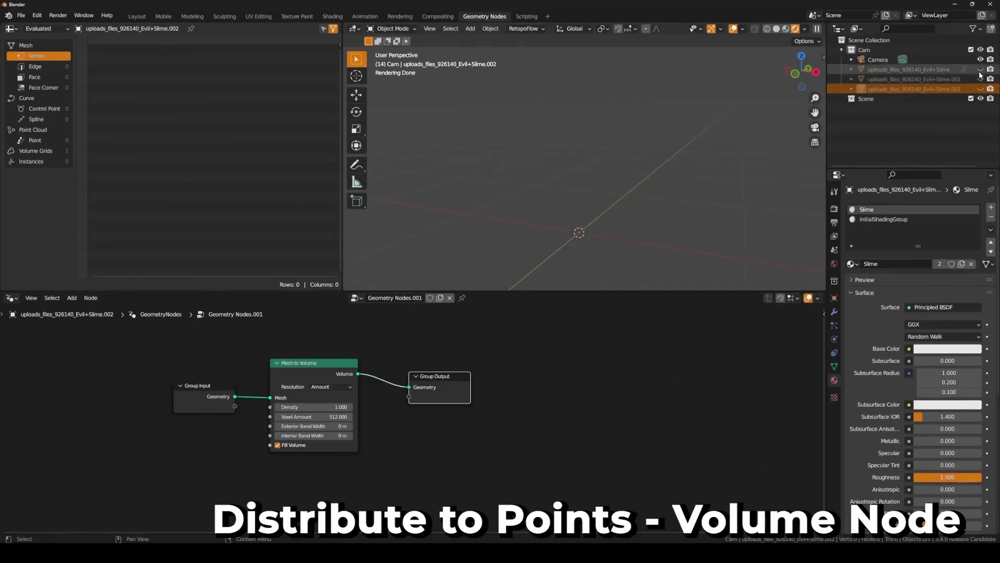
left_click(981, 69)
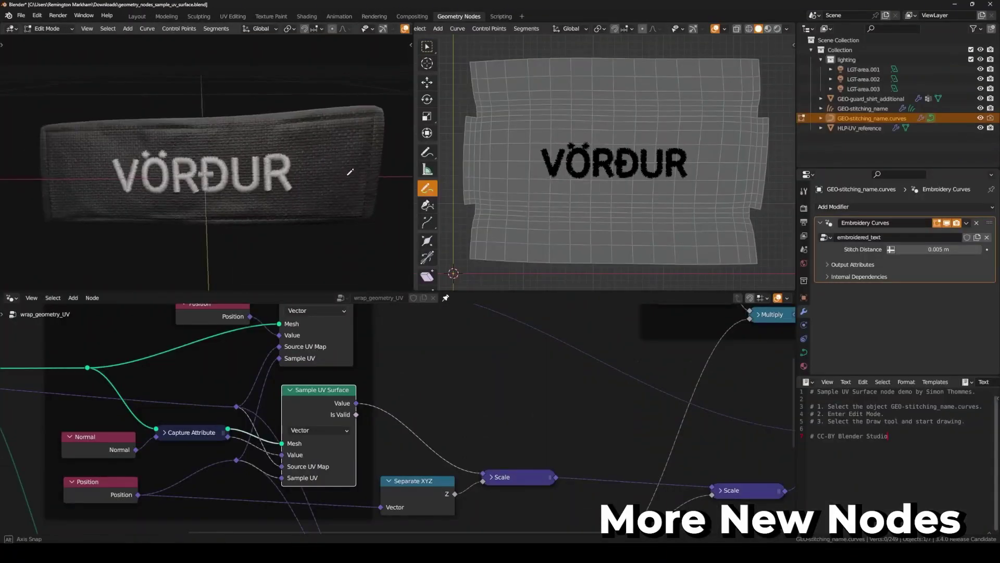
middle_click_drag(351, 172, 276, 209)
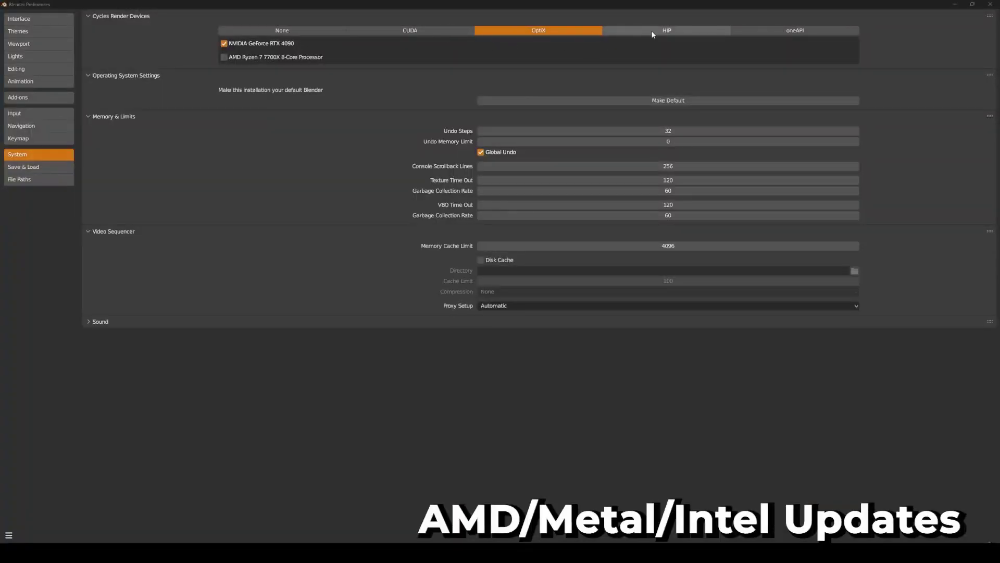
Compare the HIP and oneAPI Cycles backends, keeping HIP with AMD Radeon Graphics.
left_click(653, 32)
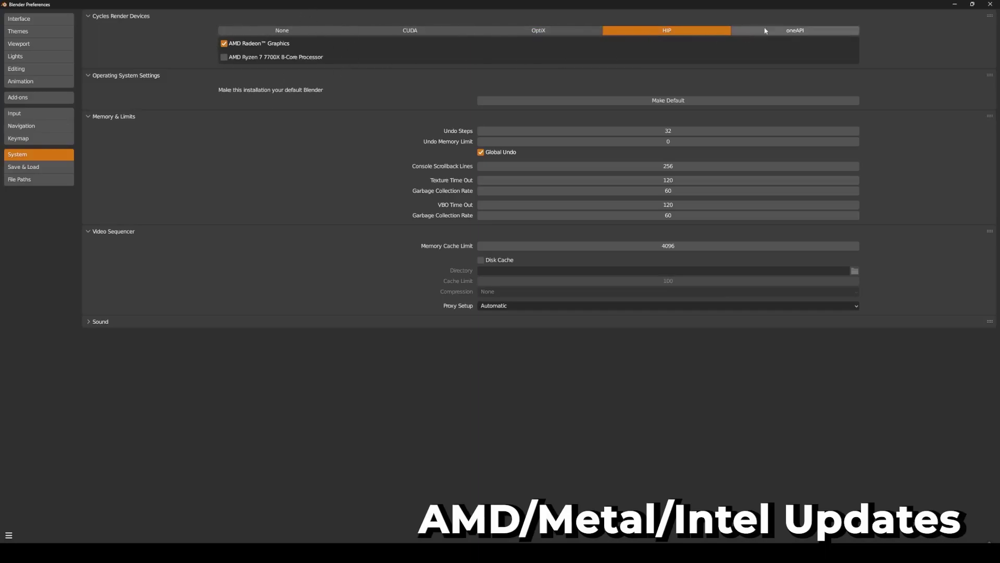
left_click(794, 32)
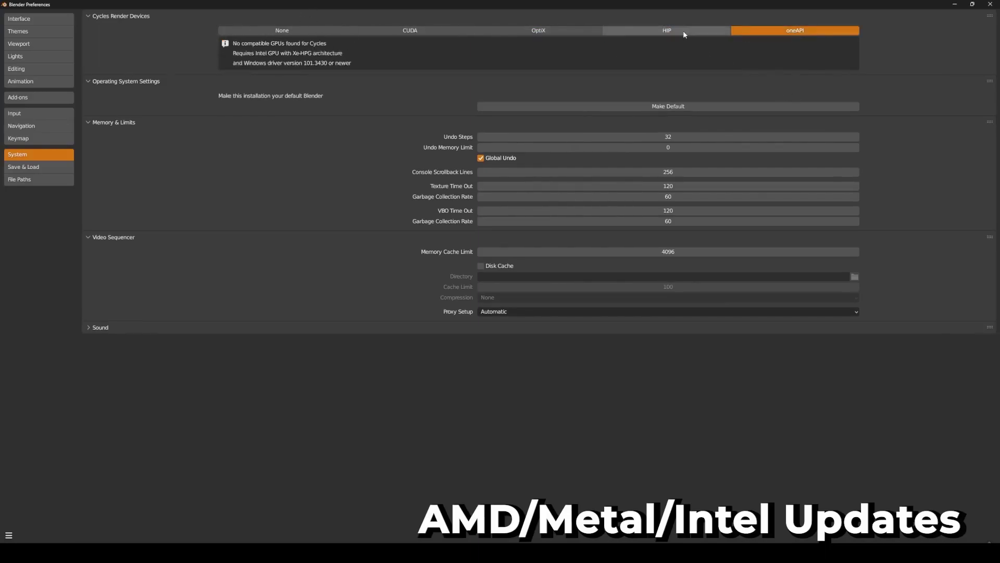
left_click(661, 32)
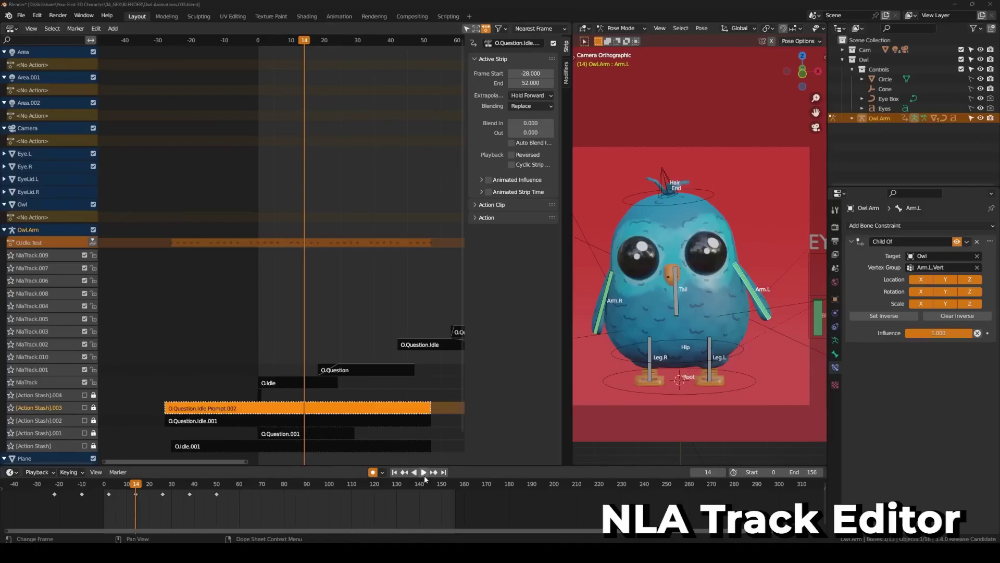
Play the owl animation, push O.Idle.Test down into a strip, and select O.Question.
left_click(424, 474)
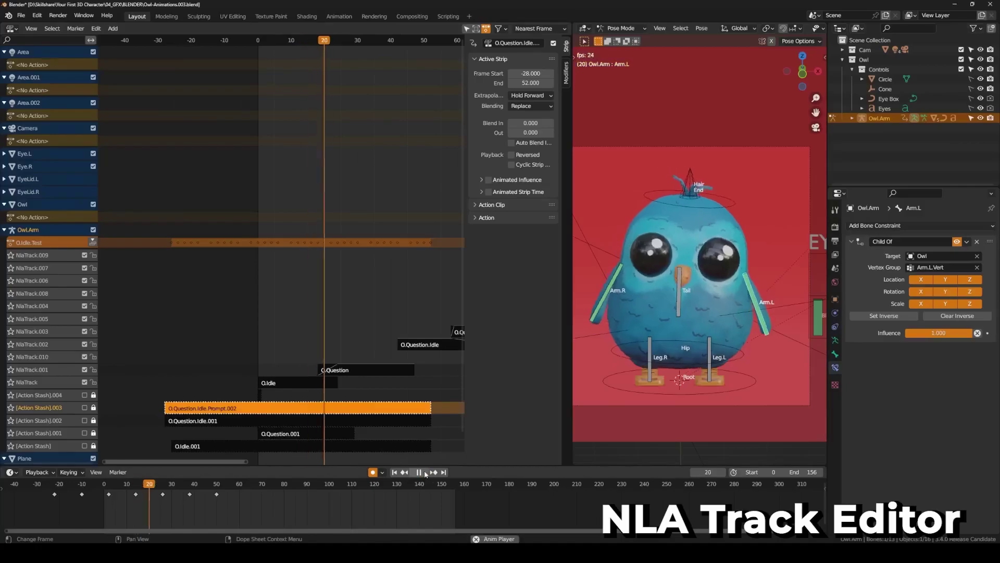
left_click(92, 242)
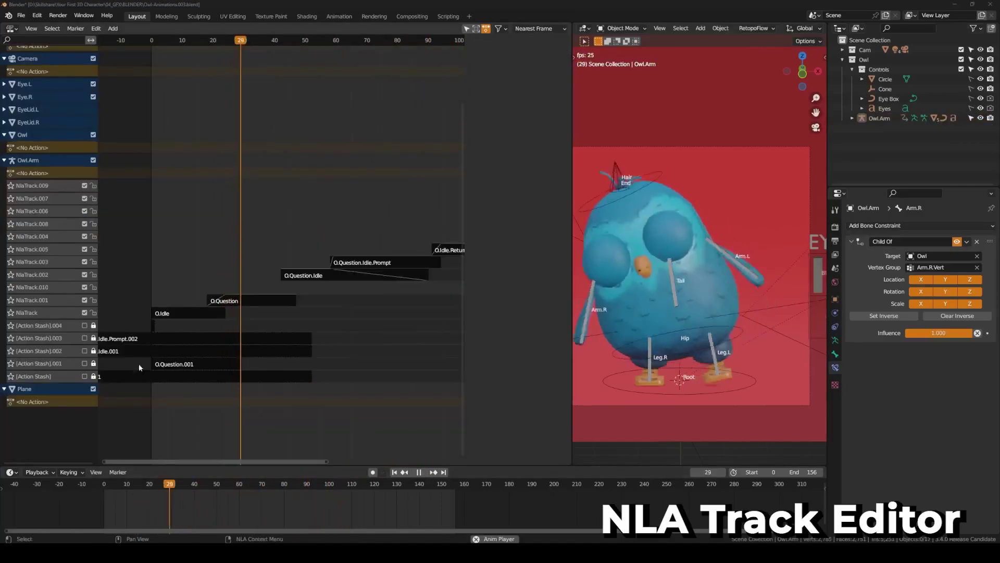
left_click(275, 297)
Change the O.Question strip's Extrapolation from Hold Forward to Nothing.
key("n")
left_click(528, 100)
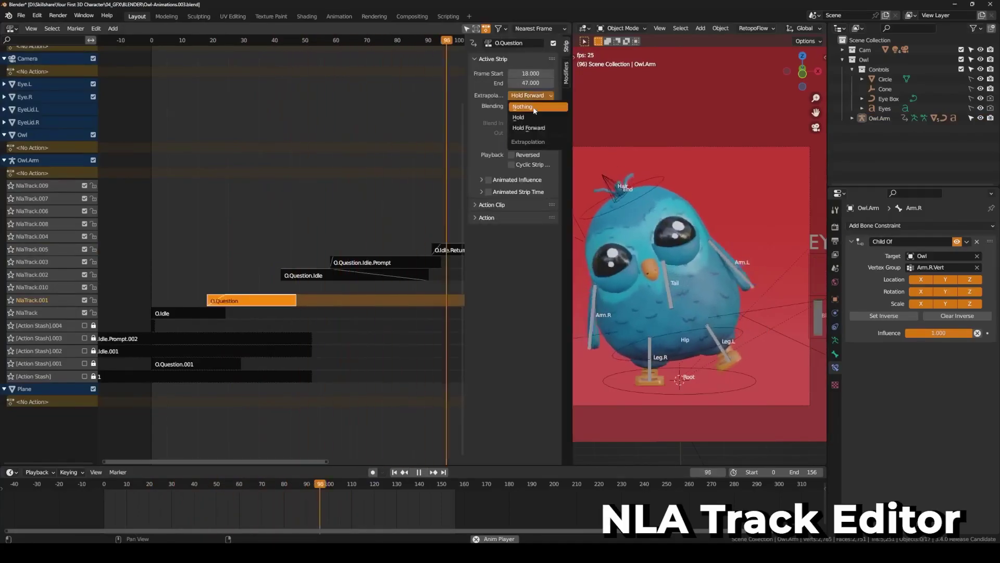
key("n")
left_click(279, 241)
left_click(271, 297)
key("n")
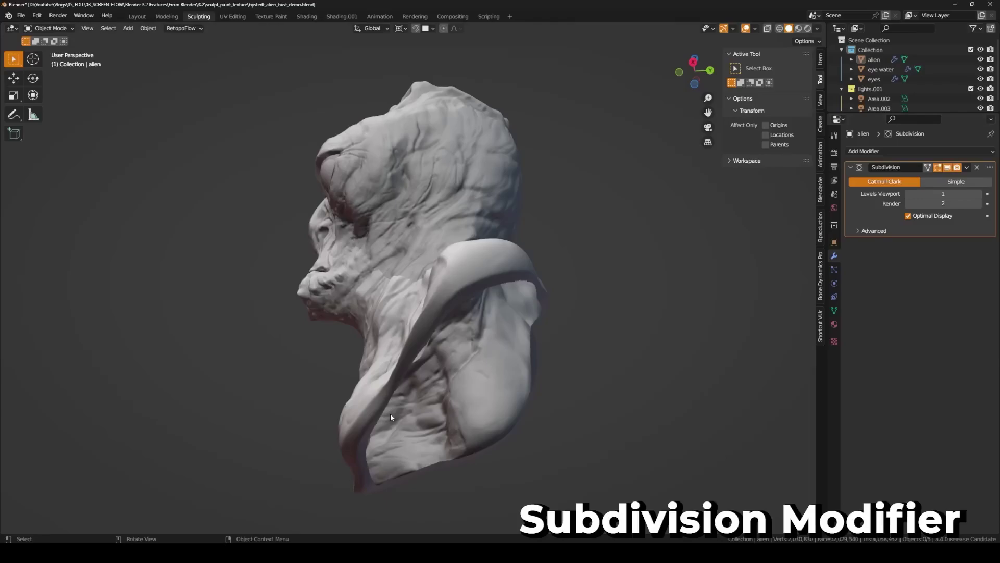
Relax the stretched UV grid on the lower islands with the Relax brush's Geometry method.
middle_click_drag(390, 416, 393, 350)
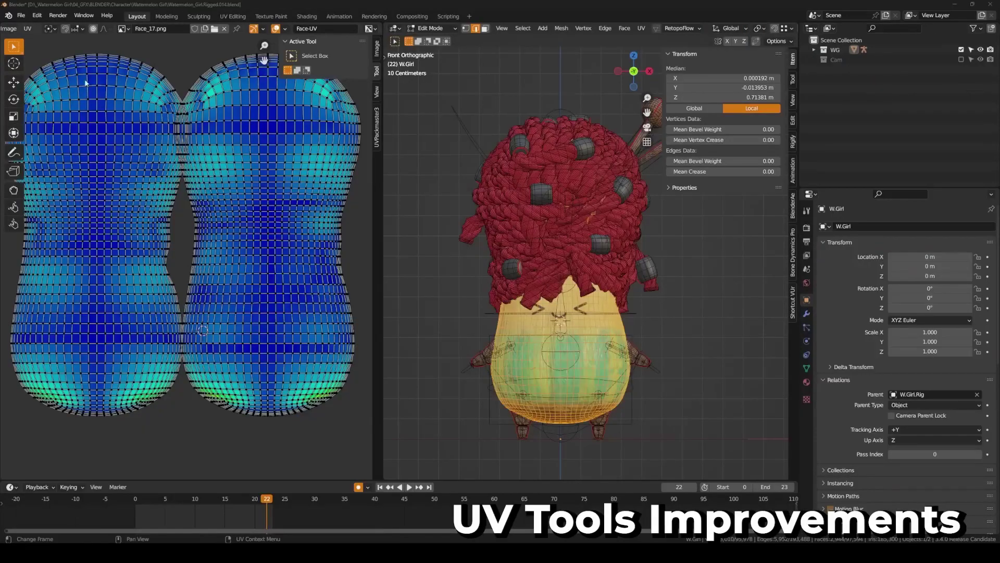
left_click(13, 208)
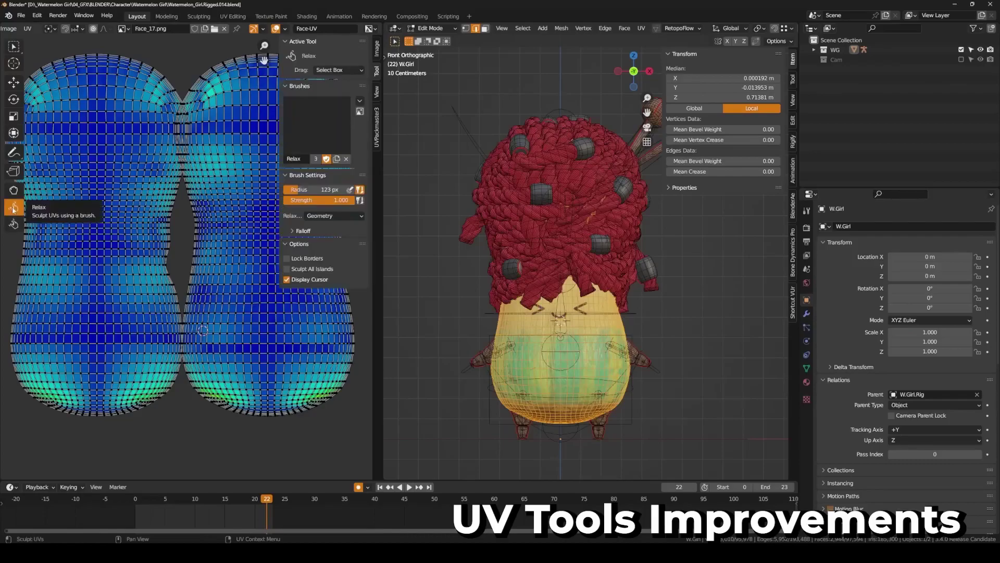
left_click(325, 216)
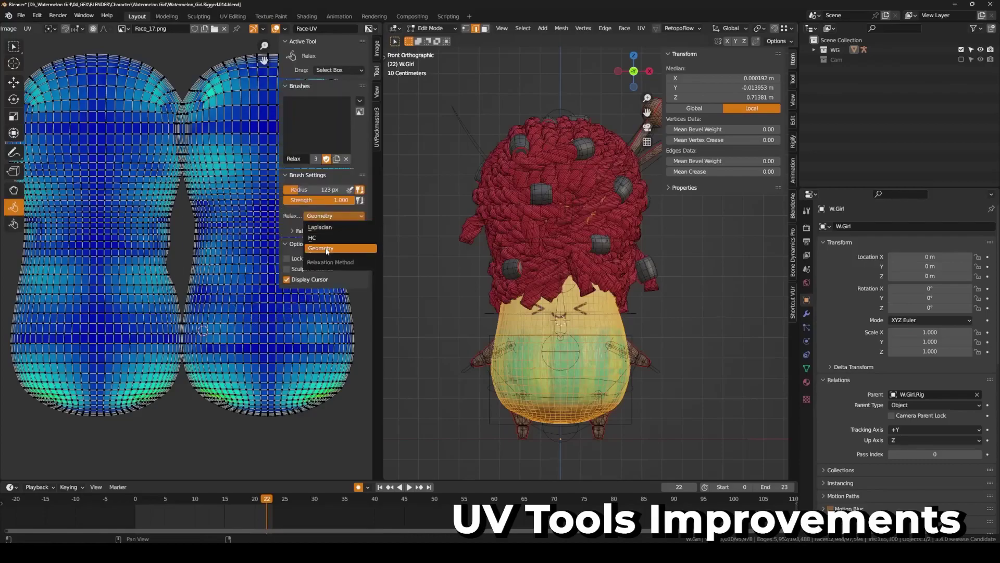
left_click(326, 249)
middle_click_drag(267, 312, 179, 335)
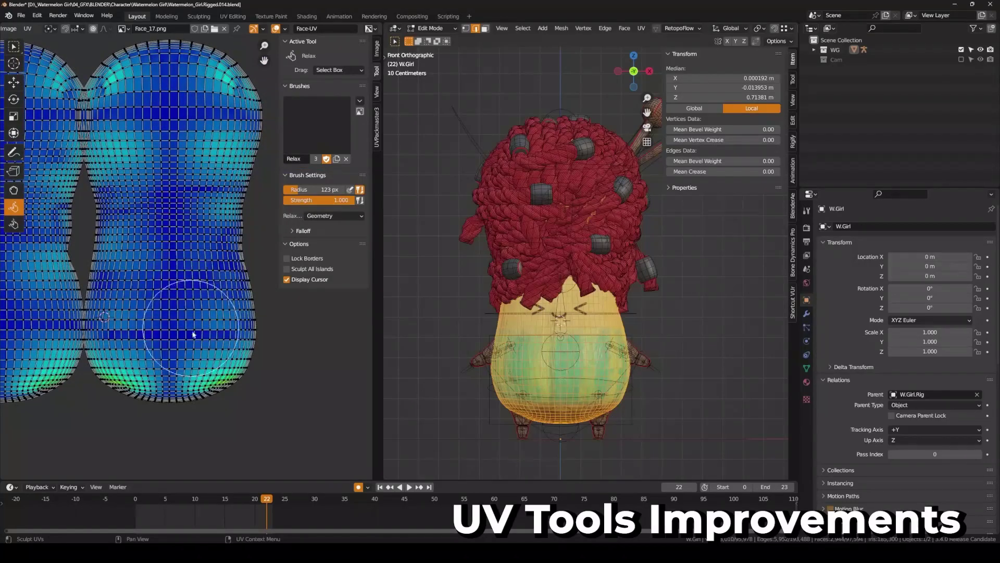
mouse_move(167, 379)
left_mouse_down()
mouse_move(241, 346)
mouse_move(172, 394)
mouse_move(120, 375)
mouse_move(124, 316)
left_mouse_up()
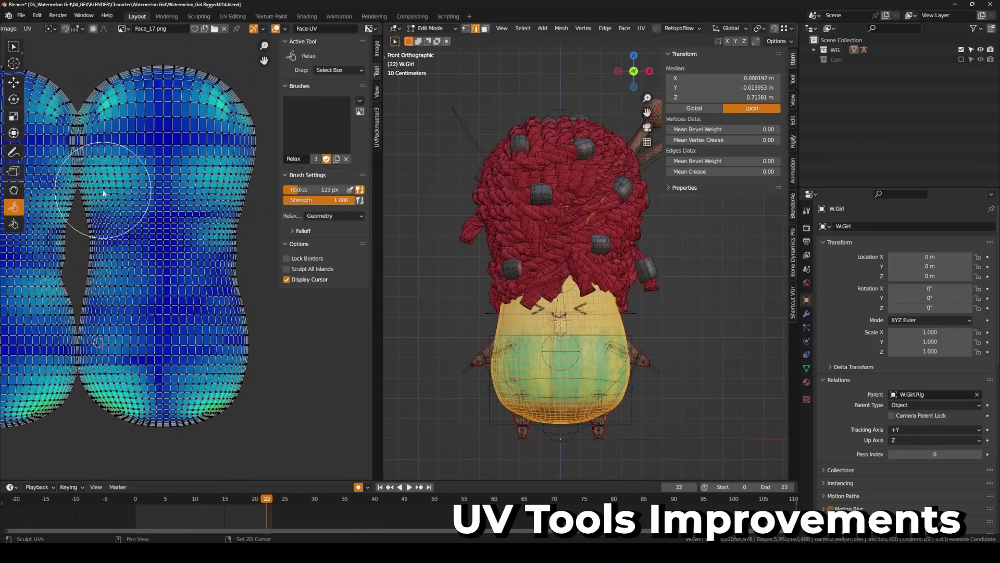
middle_click_drag(100, 190, 85, 258)
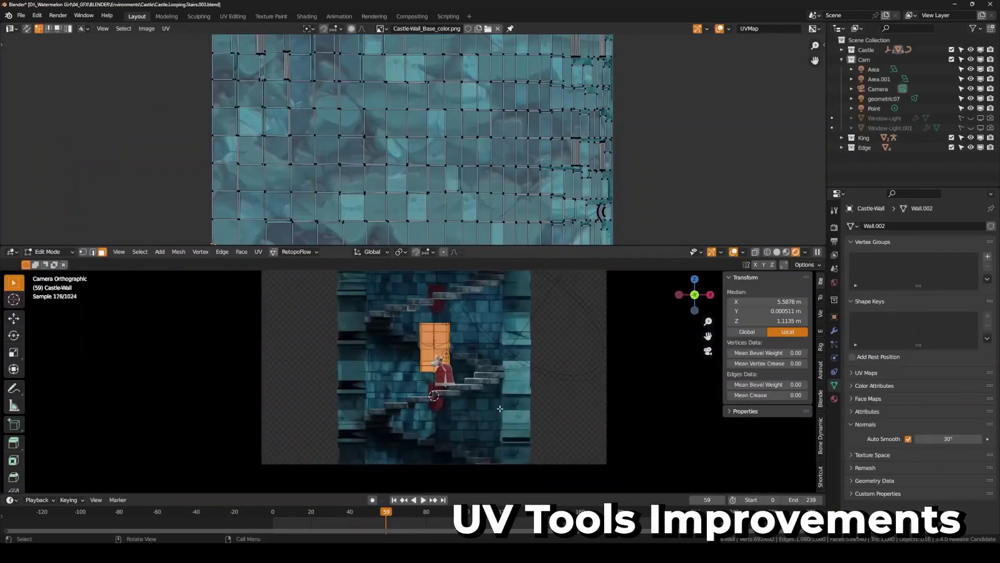
Apply Align Rotation to the UV islands from the UV menu.
middle_click_drag(491, 355, 475, 368, "shift")
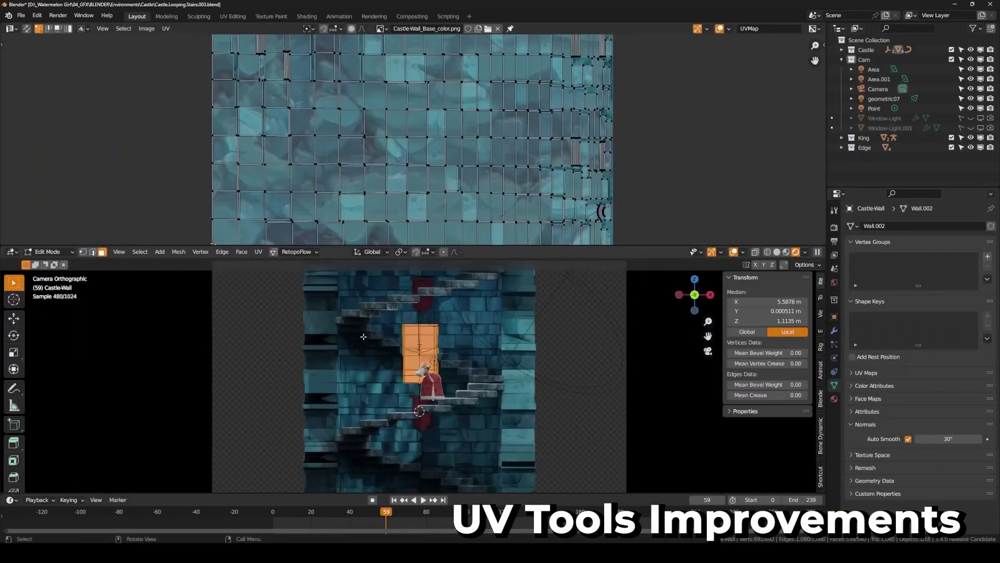
scroll(379, 214, "down", 1)
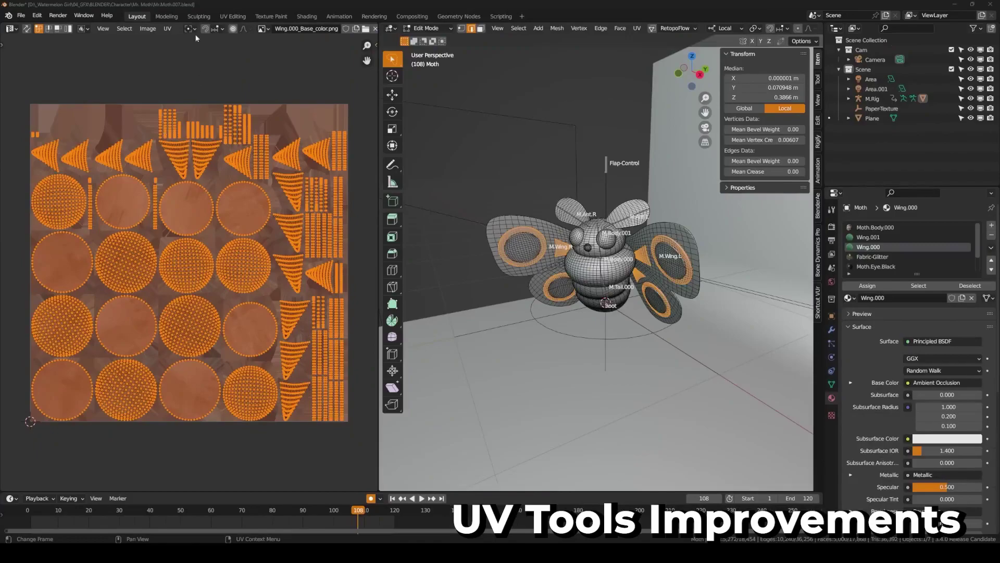
left_click(167, 28)
left_click(192, 251)
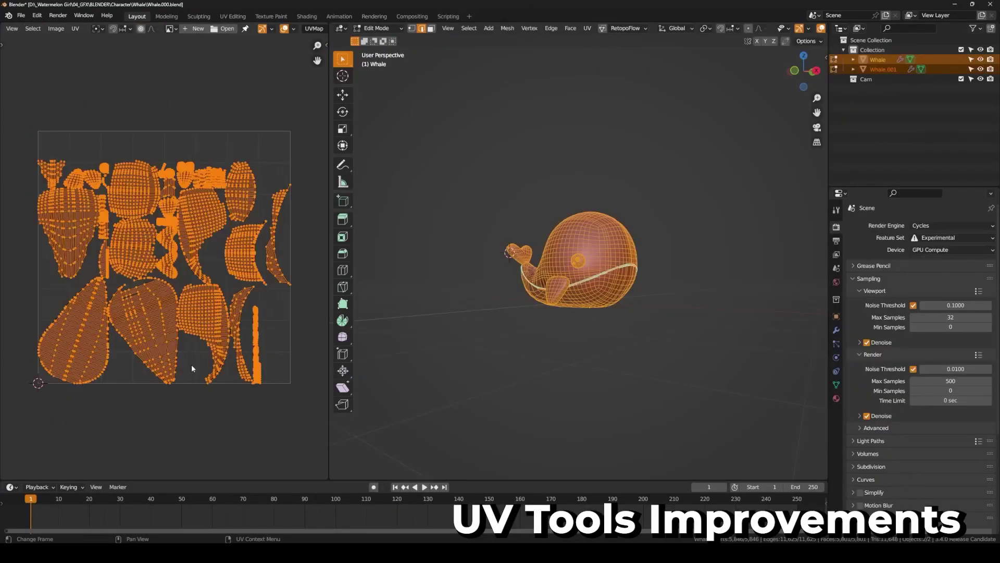
Search the F3 command list for 'pack' to locate UV > Pack Islands.
key("F3")
type("pack")
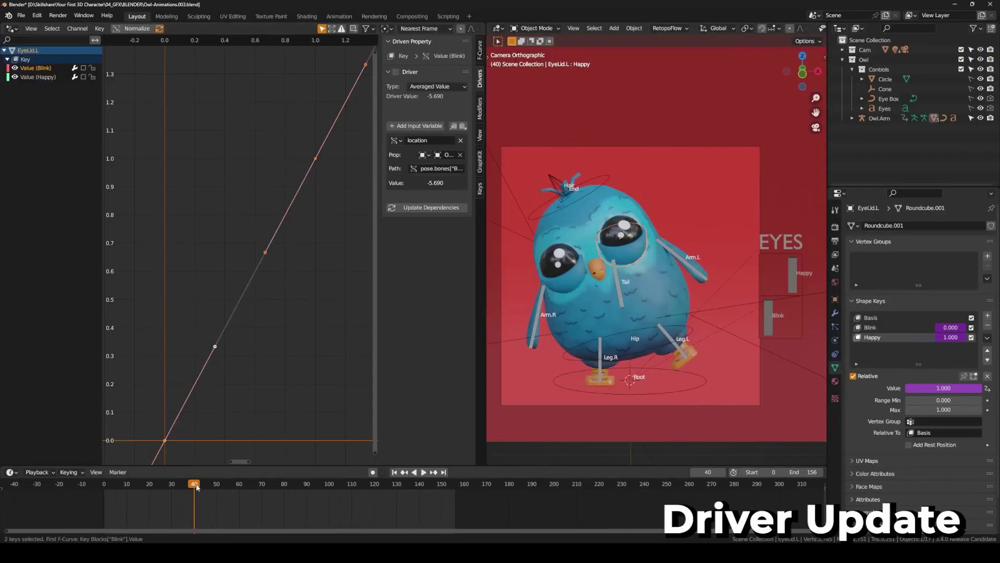
mouse_move(197, 487)
left_mouse_down()
mouse_move(156, 495)
mouse_move(191, 502)
left_mouse_up()
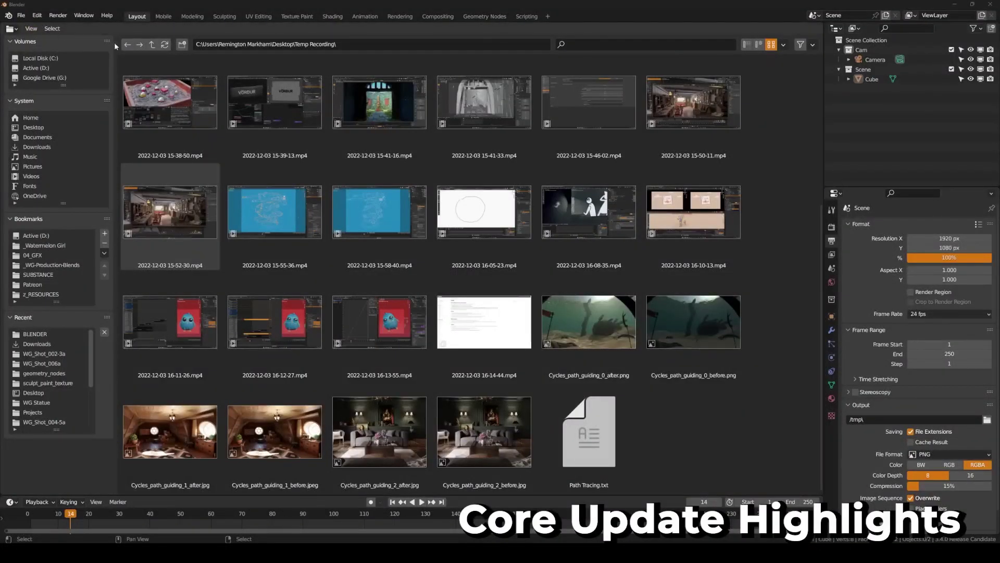
Browse the OBJ import dialog to the anchor file in Downloads and set Scale to 0.25.
left_click(152, 45)
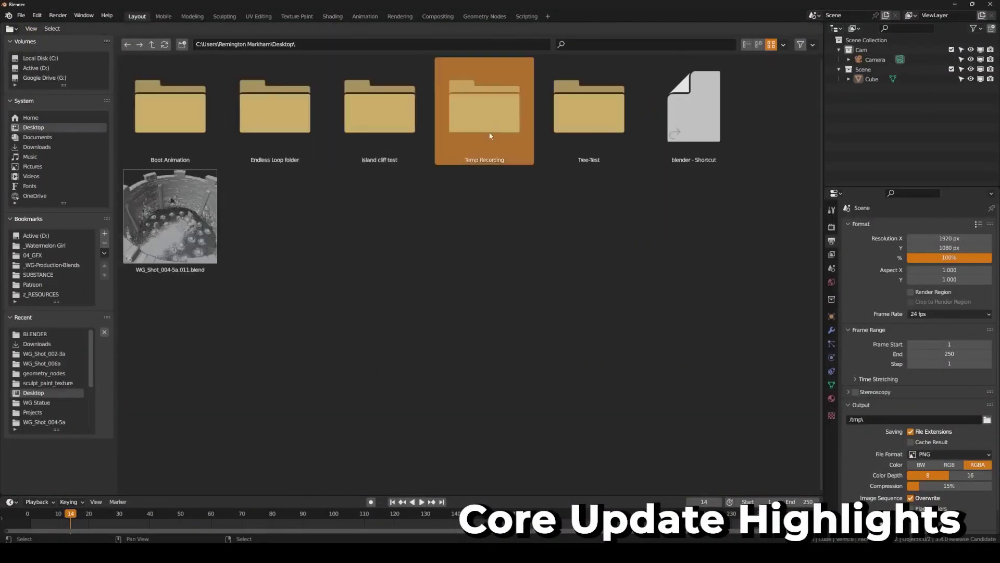
double_click(443, 146)
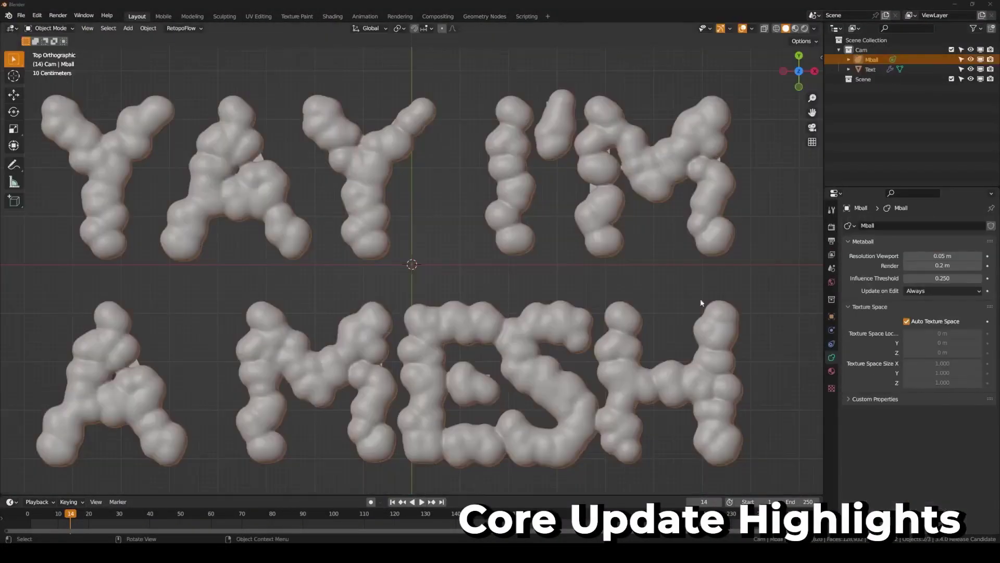
left_click(942, 278)
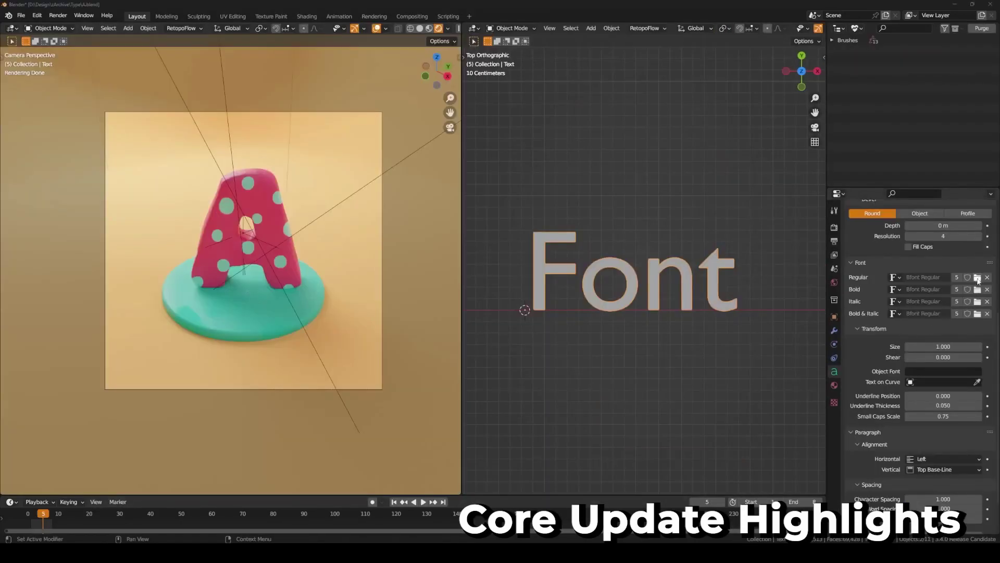
left_click(978, 278)
scroll(598, 328, "down", 5)
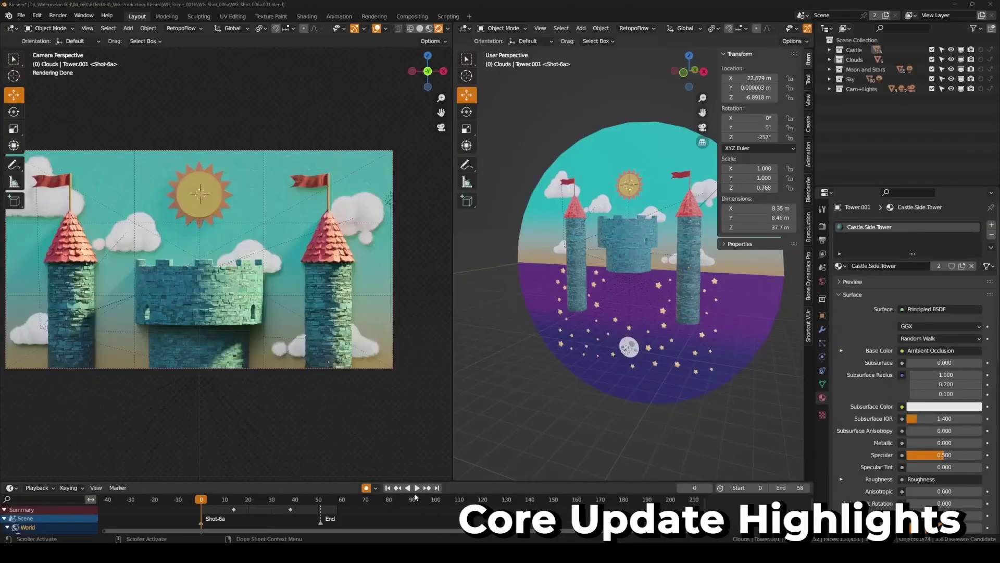
left_click(417, 488)
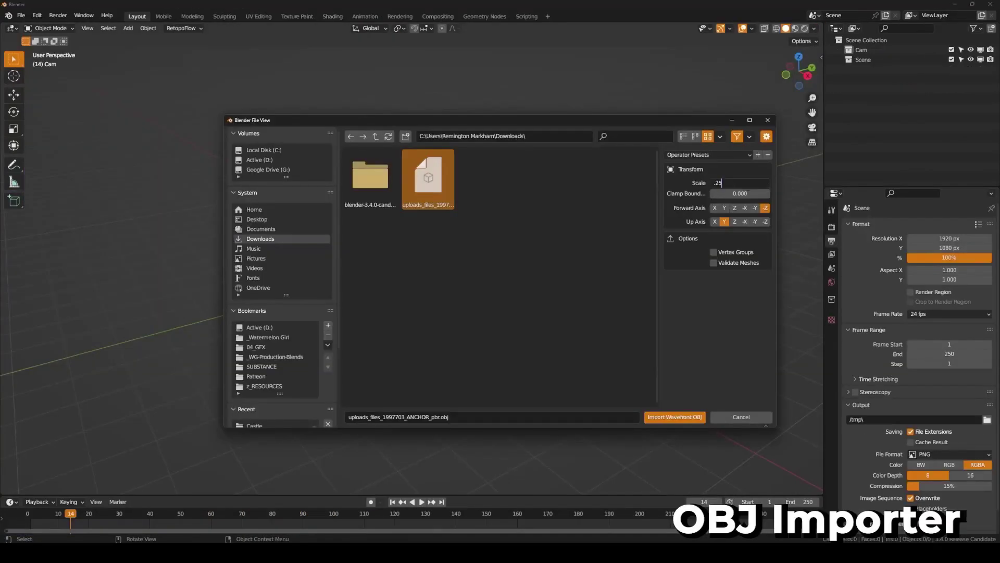
Import the anchor OBJ at set scale, then start a glTF 2.0 (.glb) export of the shot.
left_click(675, 417)
middle_click_drag(292, 243, 400, 265)
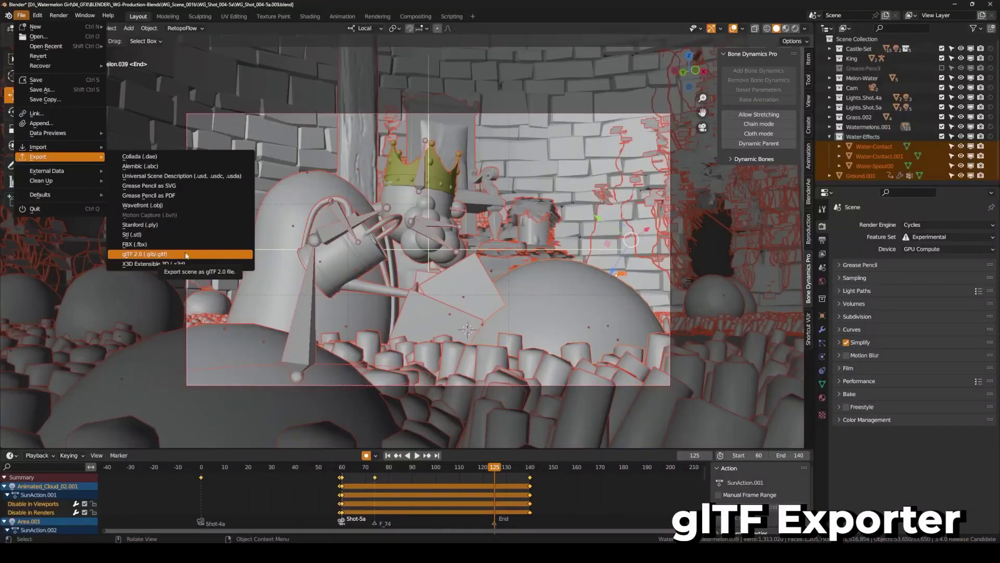
left_click(225, 255)
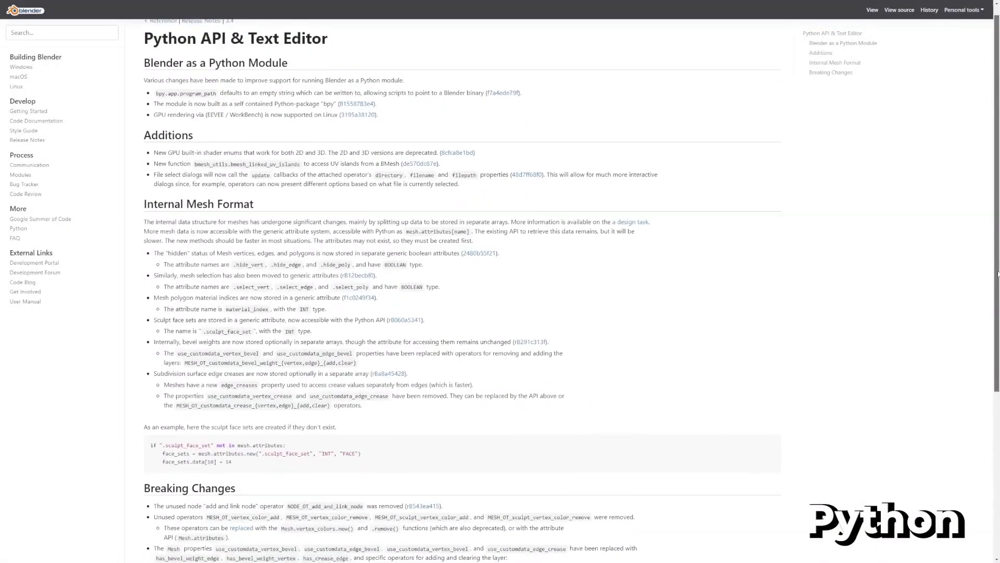
Scroll through the Python API release notes to reach the splash-screen scene.
scroll(998, 307, "down", 3)
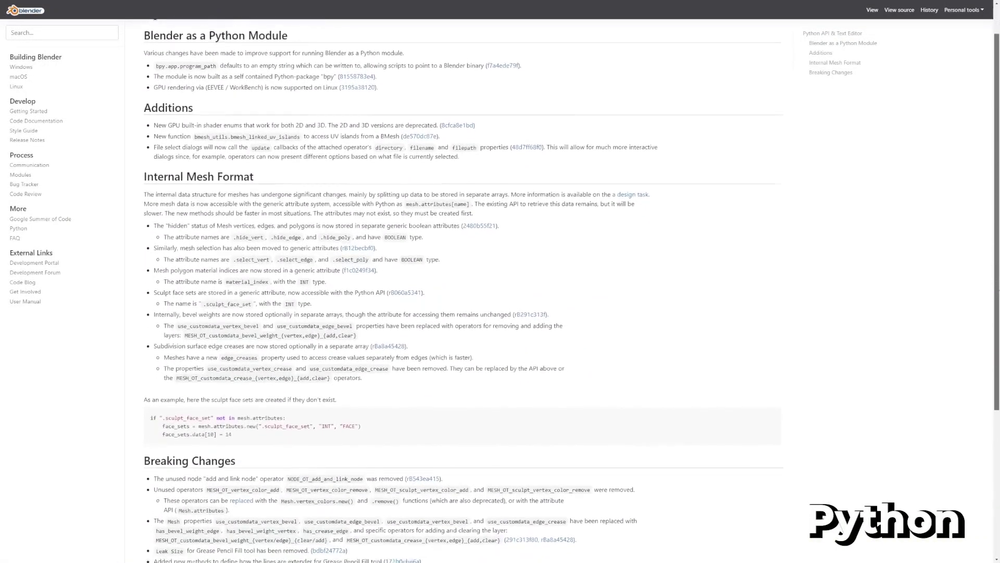
left_click_drag(998, 308, 991, 415)
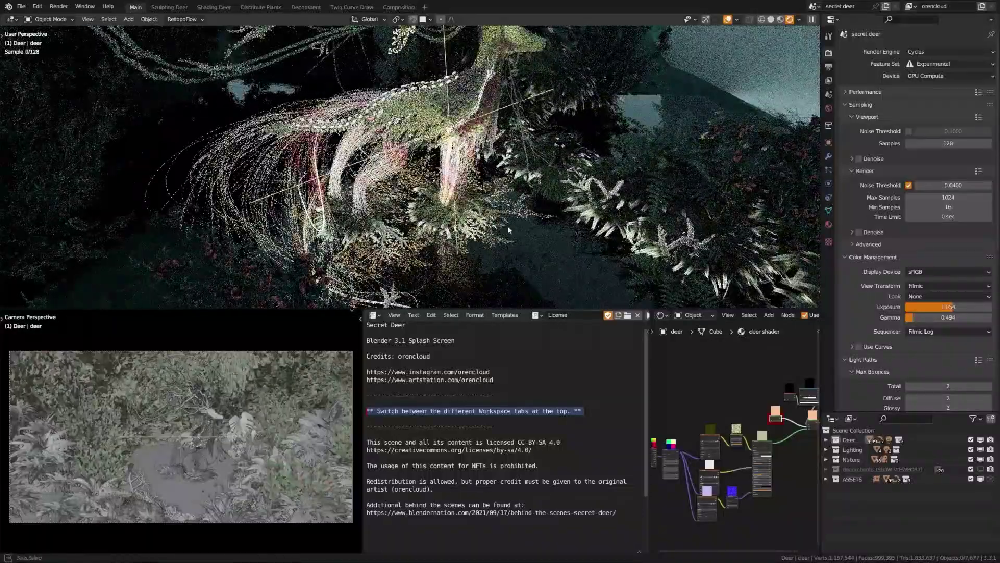